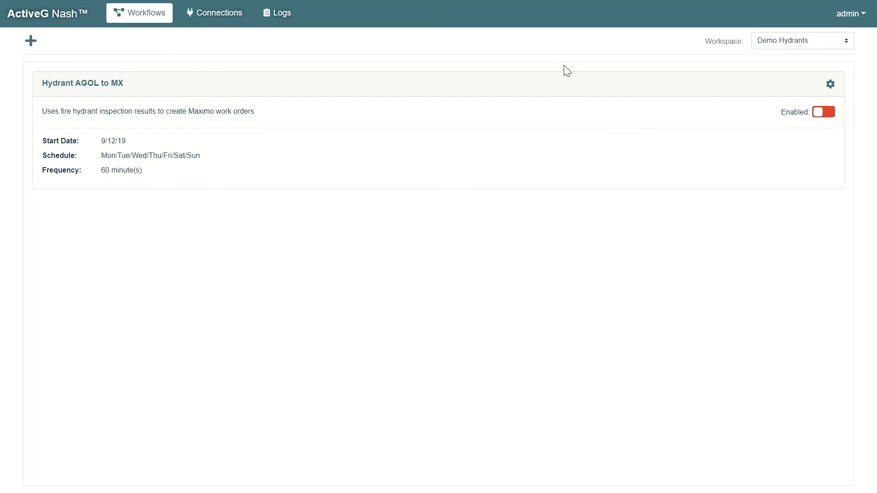
# Look over the available workspaces and the Demo Hydrants workspace's connections, returning to its workflows.
pyautogui.click(846, 44)
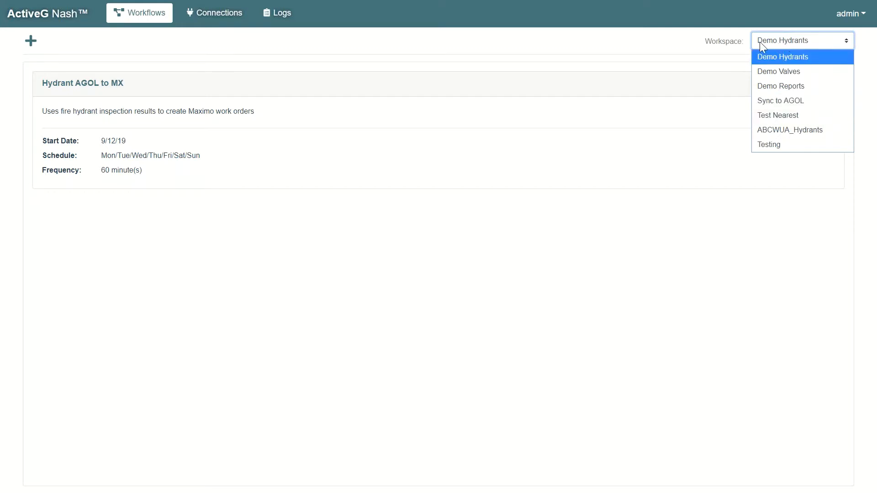
pyautogui.click(776, 44)
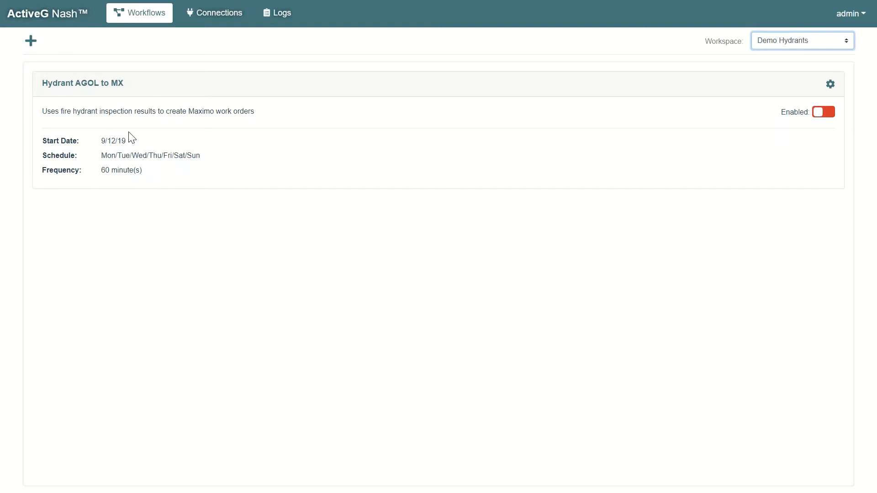
pyautogui.click(107, 87)
pyautogui.click(222, 15)
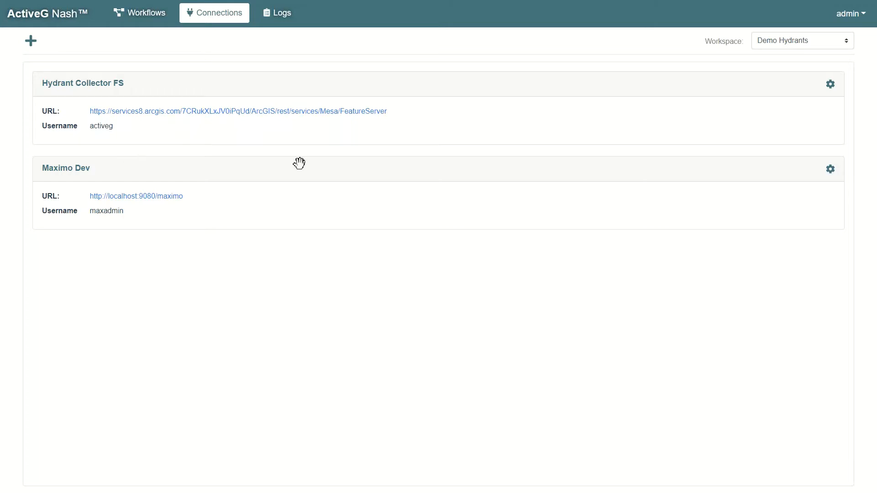
pyautogui.click(142, 18)
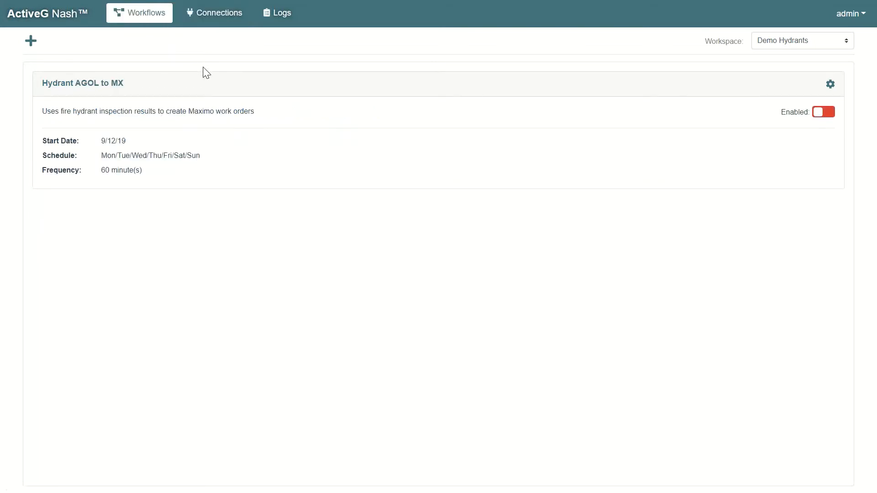
# Open the Hydrant AGOL to MX workflow and examine the Inspection Input node's connection, layer, fields and where clause, leaving it unchanged.
pyautogui.click(81, 85)
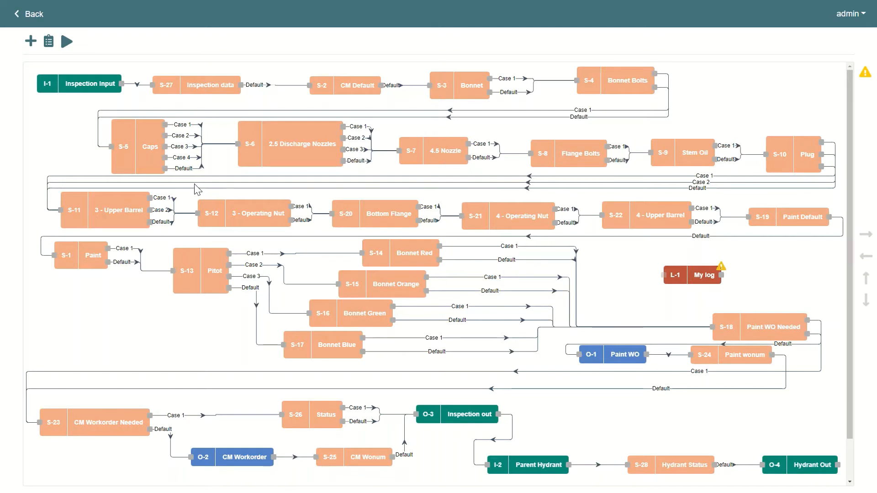
pyautogui.doubleClick(74, 84)
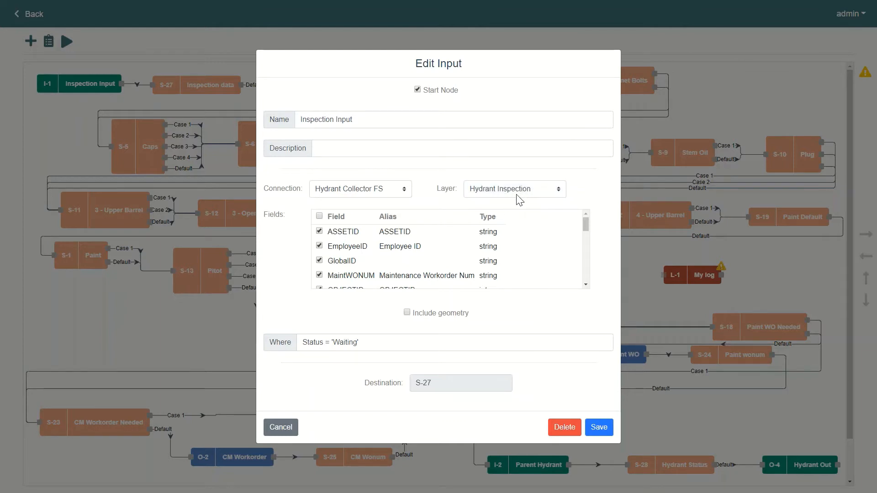
pyautogui.moveTo(585, 223); pyautogui.dragTo(585, 242)
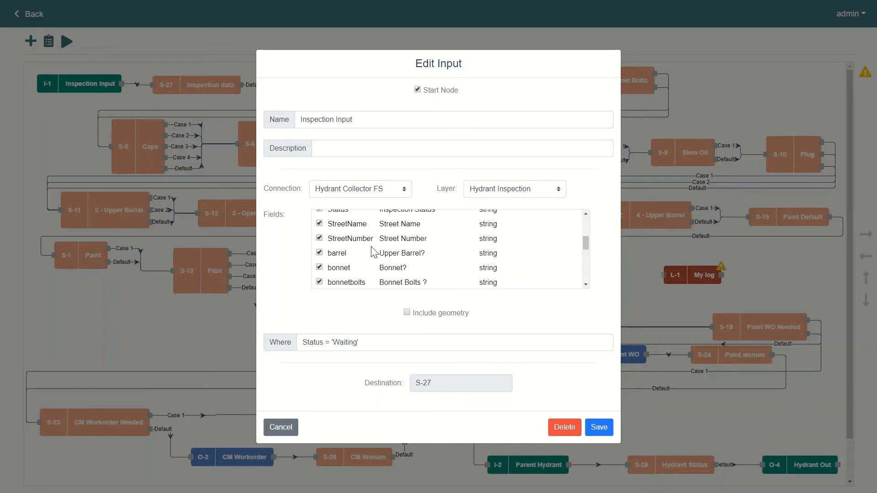
pyautogui.scroll(-1, 374, 251)
pyautogui.scroll(-1, 370, 249)
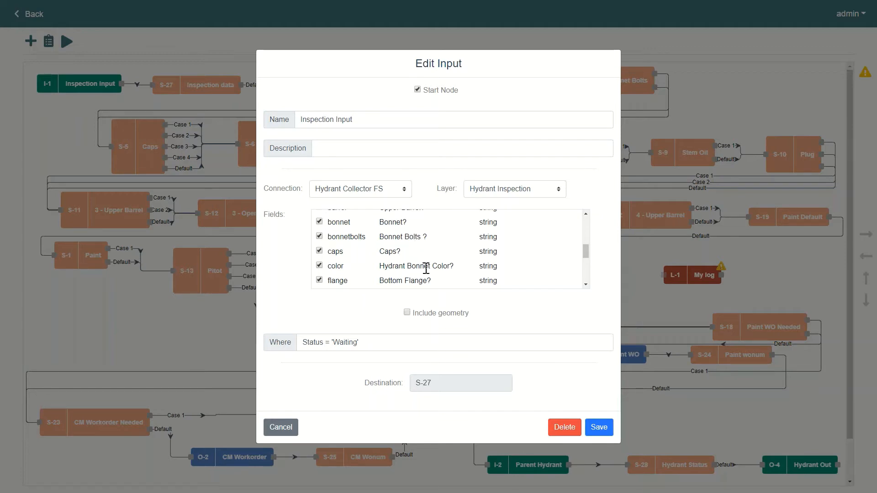
pyautogui.scroll(-5, 425, 268)
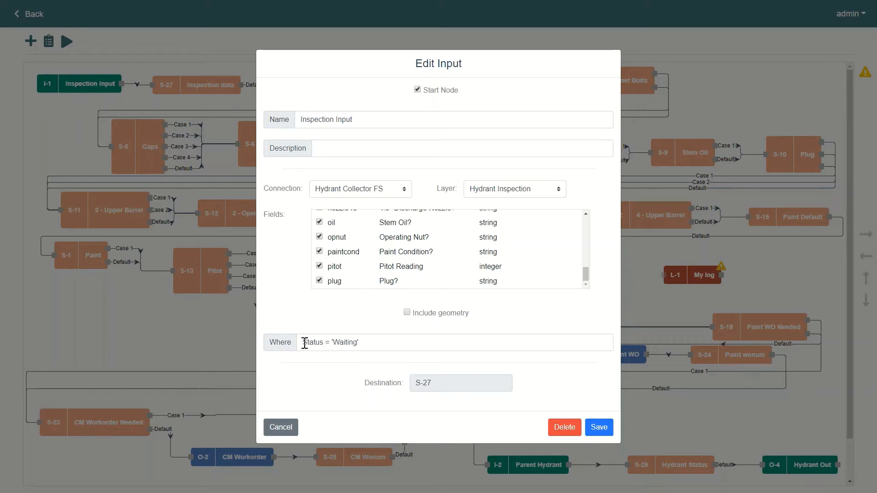
pyautogui.moveTo(303, 343); pyautogui.dragTo(333, 344)
pyautogui.moveTo(391, 347); pyautogui.dragTo(410, 340)
pyautogui.click(411, 341)
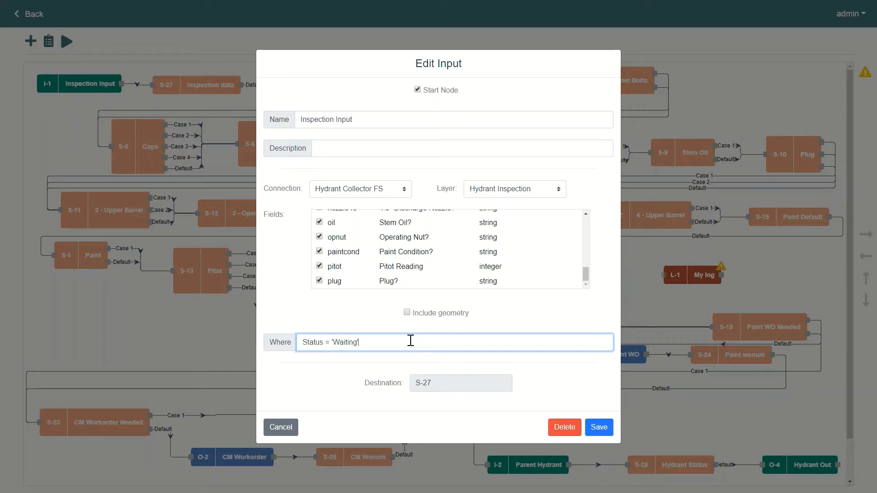
pyautogui.click(276, 427)
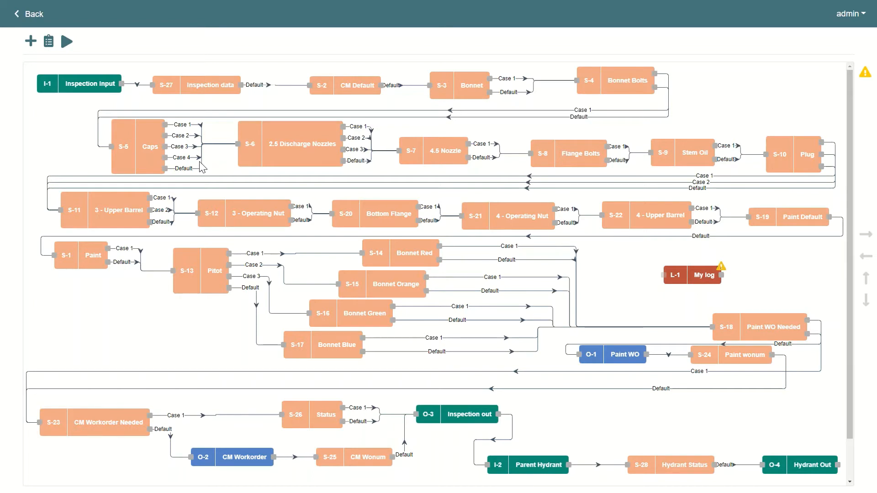
# Examine the cases, work order field assignments and default of the Caps switch, closing it without saving.
pyautogui.doubleClick(136, 146)
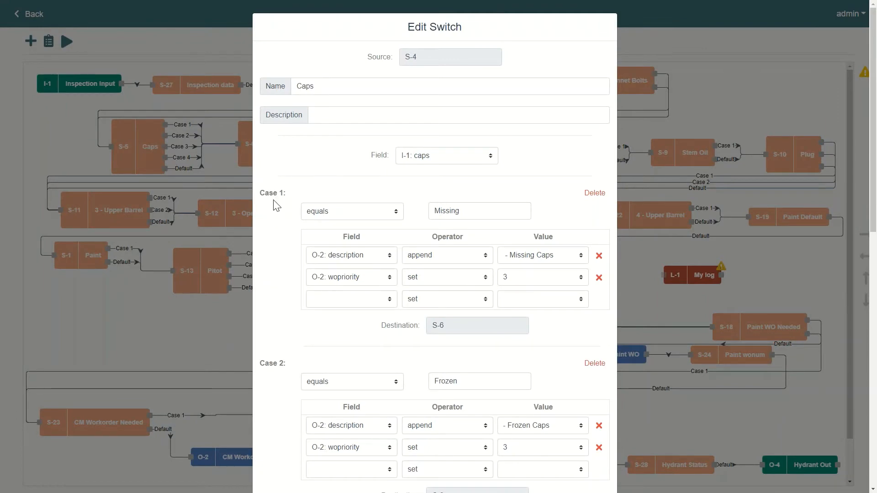
pyautogui.scroll(-12, 277, 219)
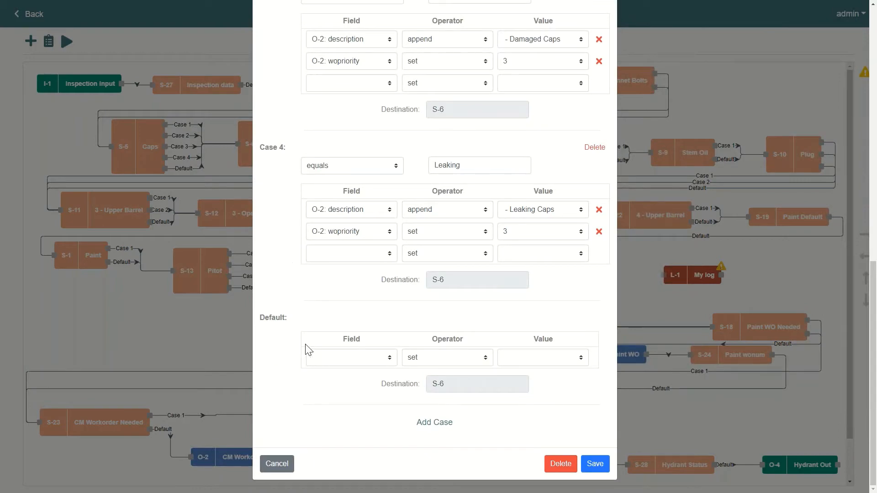
pyautogui.scroll(12, 314, 356)
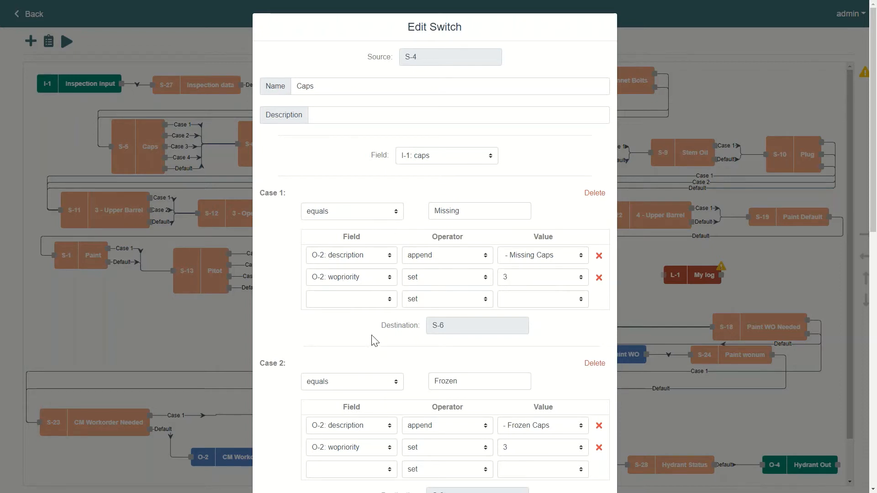
pyautogui.scroll(-2, 361, 315)
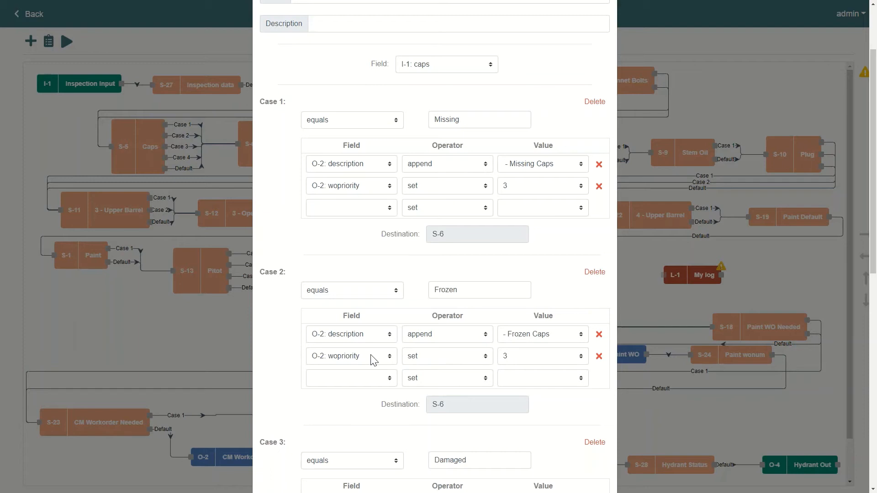
pyautogui.scroll(-4, 373, 359)
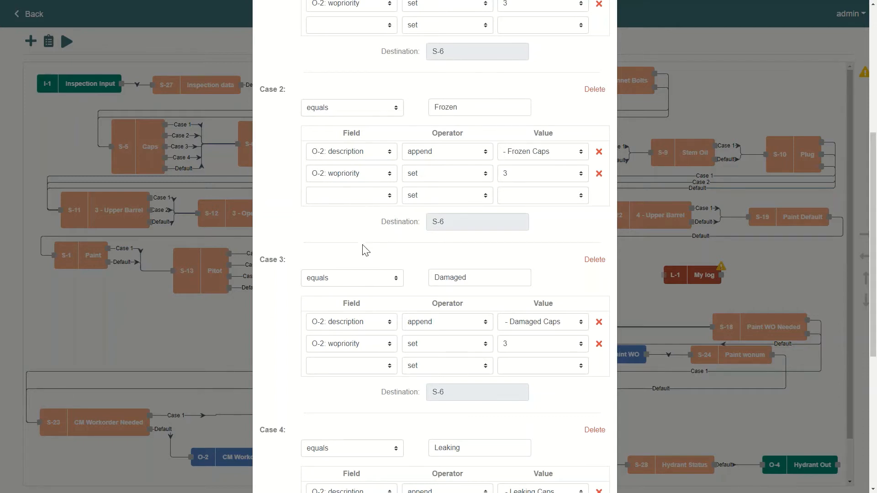
pyautogui.scroll(2, 379, 255)
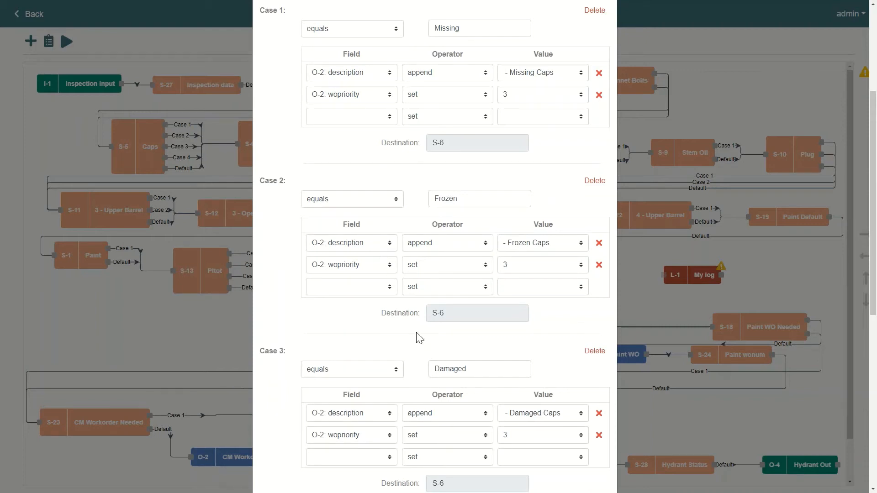
pyautogui.scroll(-8, 401, 381)
pyautogui.click(274, 472)
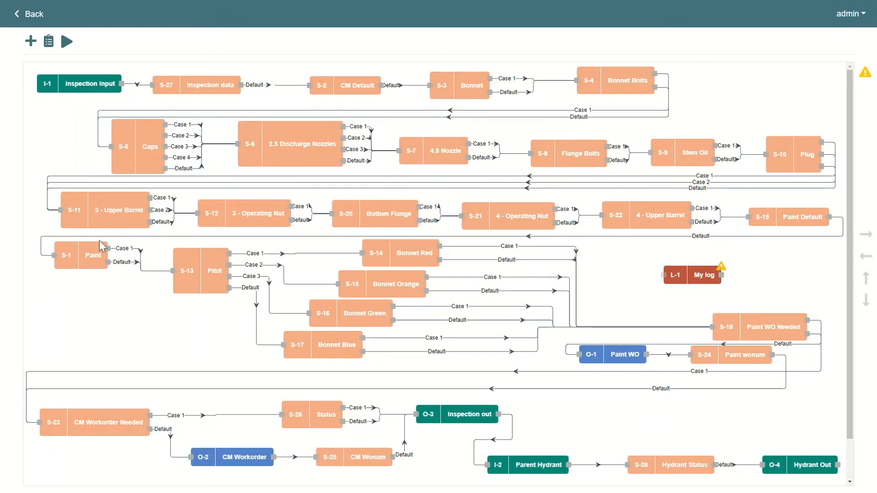
# Review the Paint switch's case and default settings and close it without saving.
pyautogui.doubleClick(73, 255)
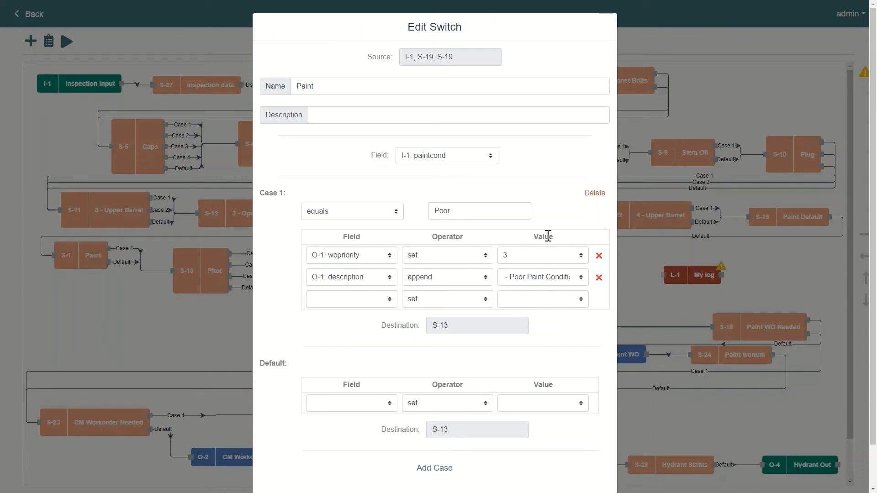
pyautogui.scroll(-2, 402, 430)
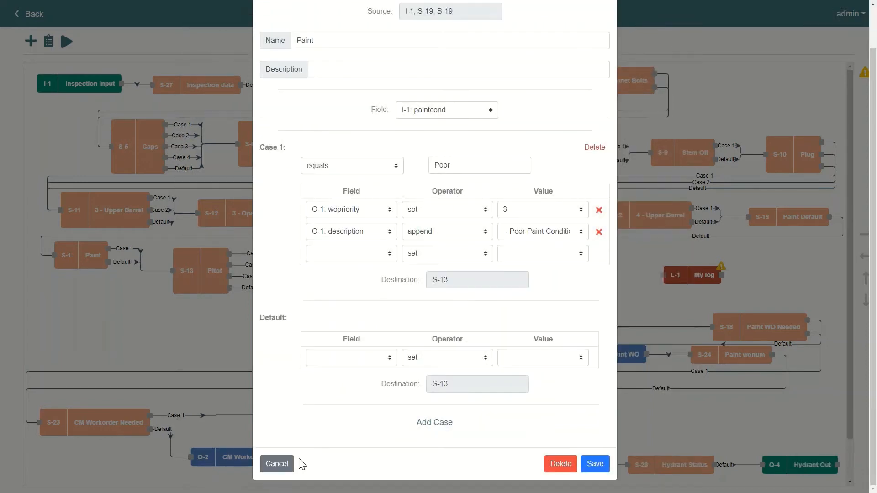
pyautogui.click(282, 463)
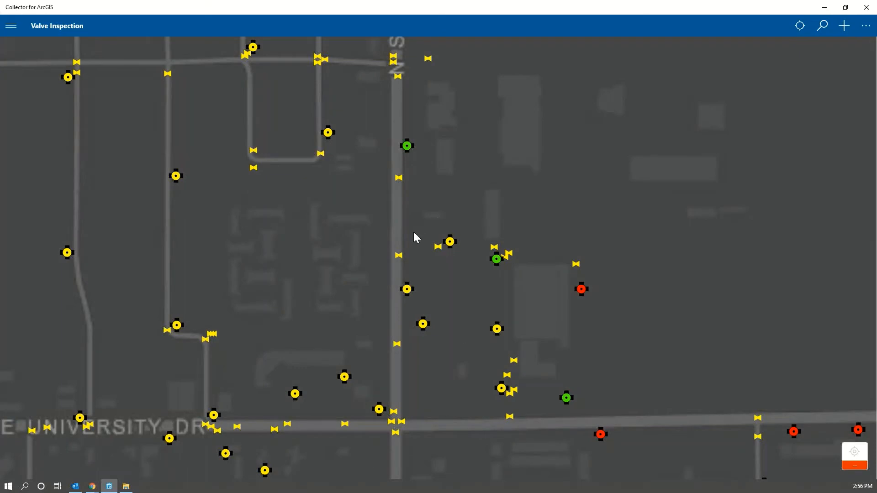
# In Collector for ArcGIS, open the WT_HYDRANT details of the second yellow hydrant just east of Stapley Dr, north of E University Dr.
pyautogui.scroll(-2, 365, 234)
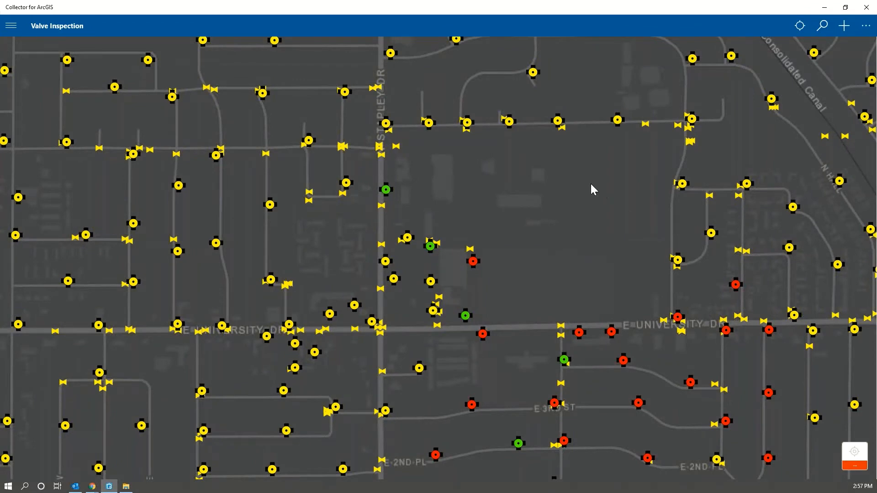
pyautogui.moveTo(590, 183); pyautogui.dragTo(553, 269)
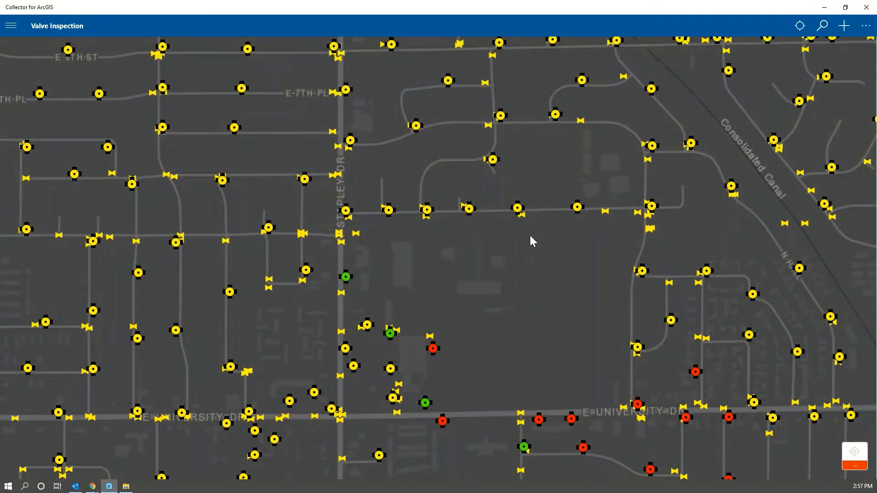
pyautogui.click(388, 211)
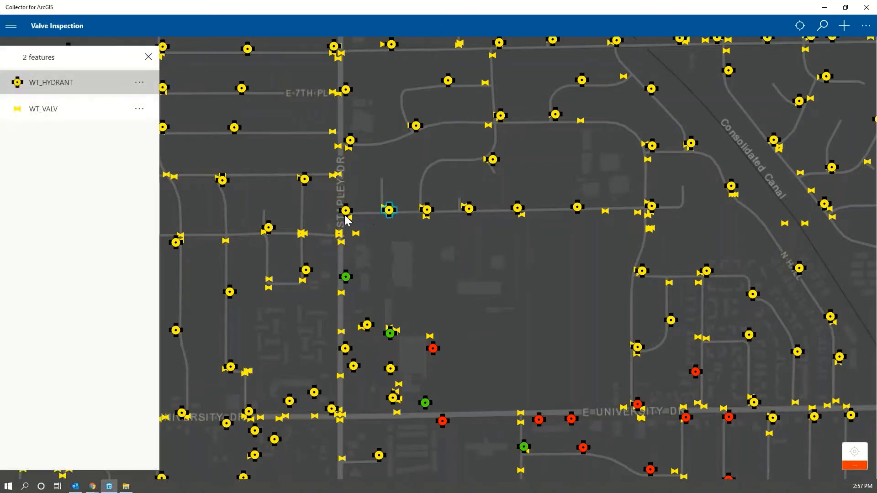
pyautogui.click(49, 89)
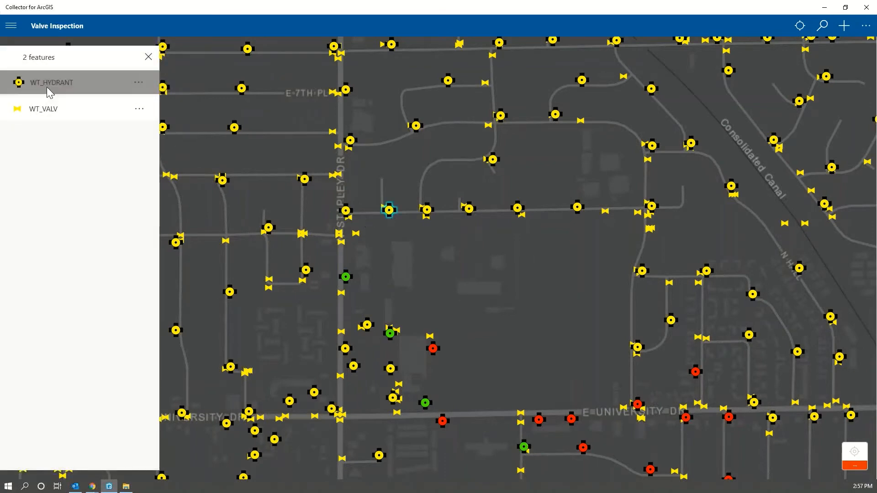
# Add a new Mesa - Hydrant Inspection record to the selected hydrant.
pyautogui.scroll(-5, 59, 284)
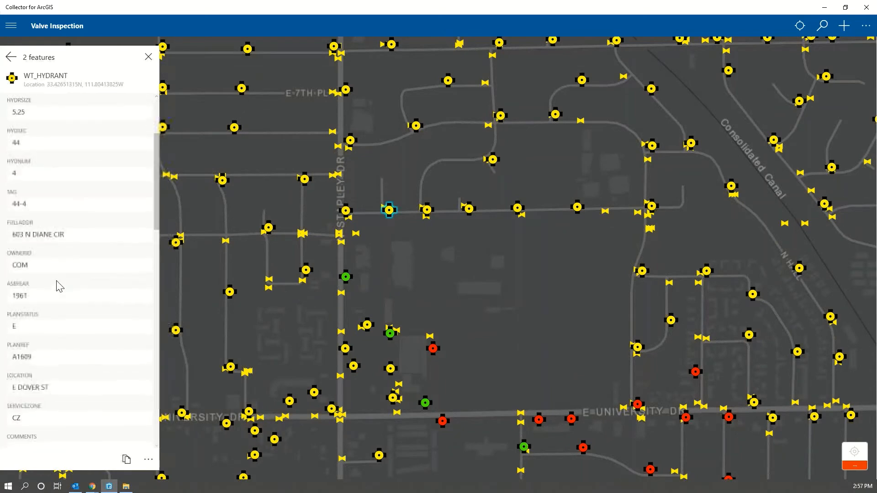
pyautogui.scroll(-10, 62, 285)
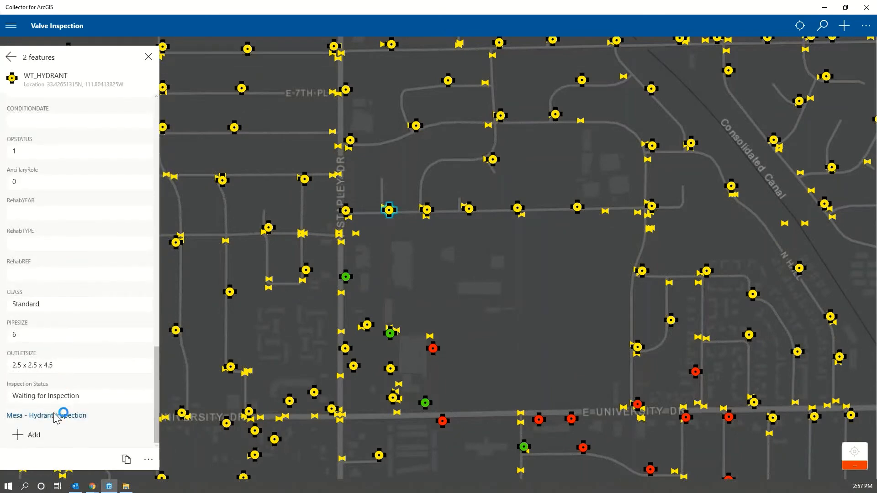
pyautogui.click(34, 437)
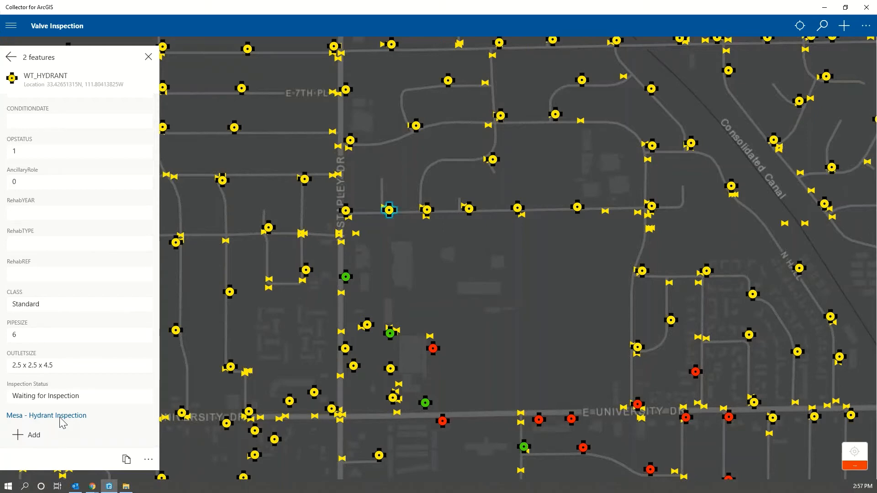
pyautogui.click(28, 438)
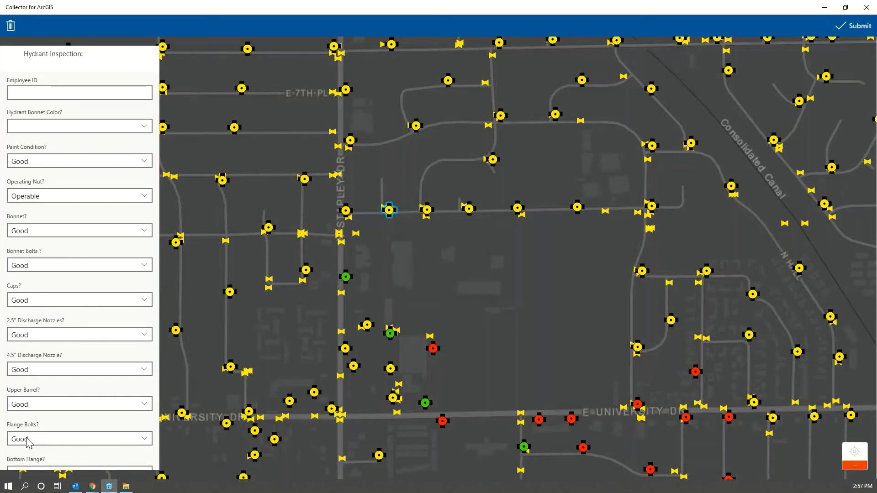
# Enter the employee ID in the inspection and set the hydrant bonnet color to Green.
pyautogui.click(17, 90)
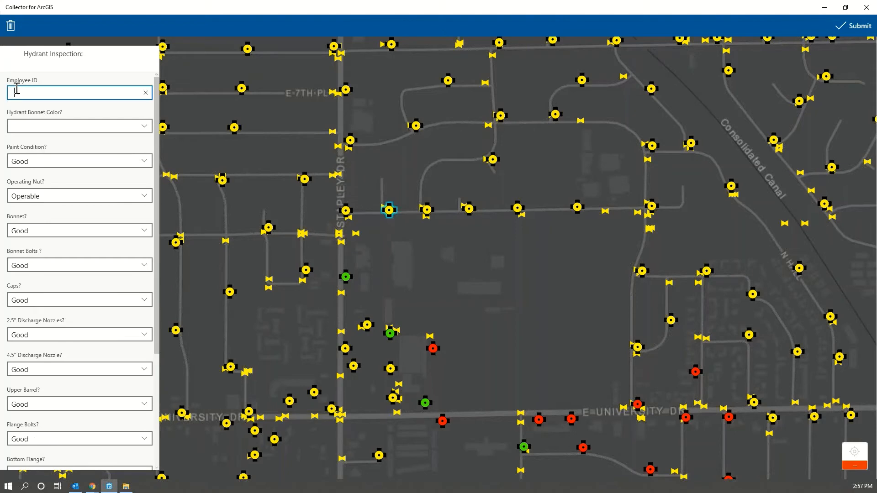
pyautogui.write('1234')
pyautogui.click(146, 132)
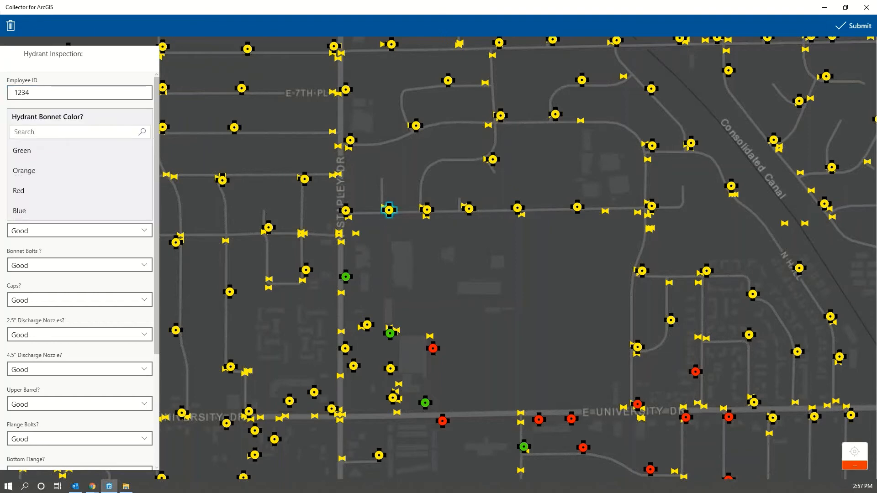
pyautogui.click(71, 158)
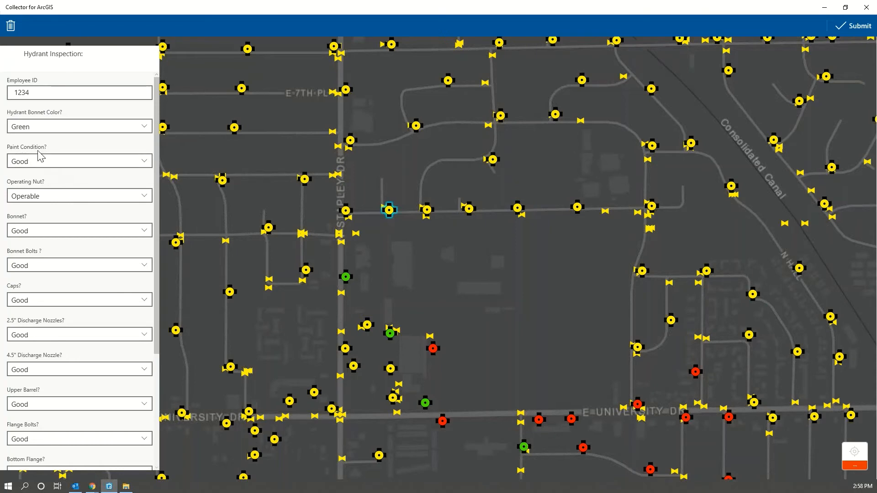
# Set the inspection's paint condition to Poor and its bonnet bolts to Deteriorated.
pyautogui.click(54, 163)
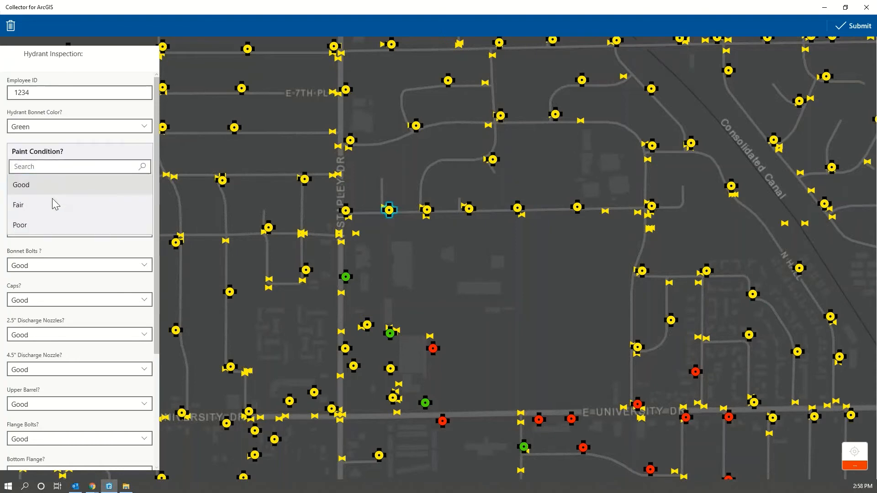
pyautogui.click(51, 225)
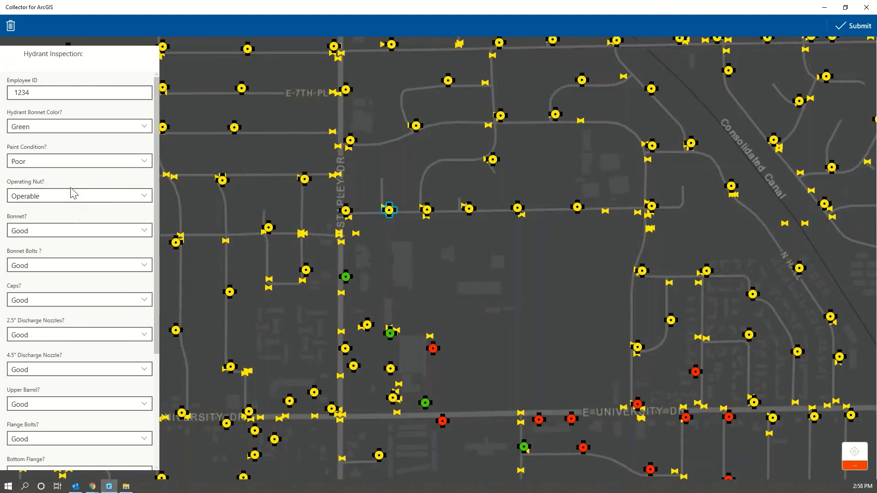
pyautogui.click(79, 269)
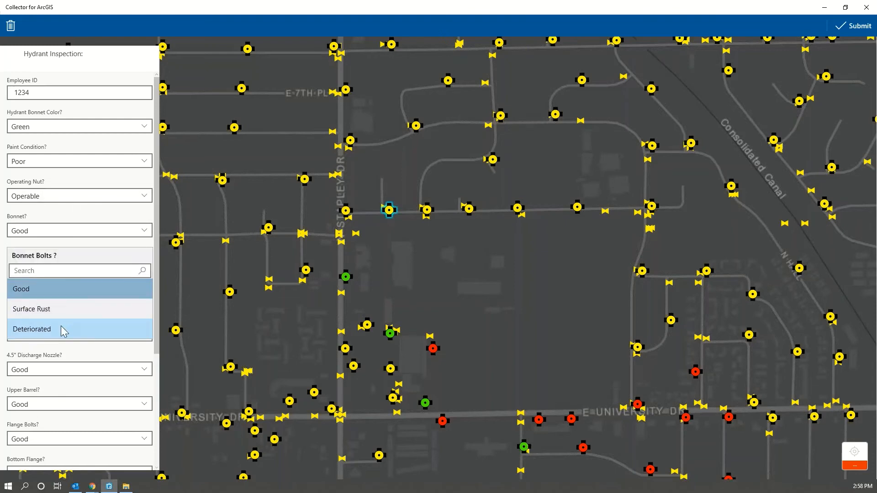
pyautogui.click(63, 330)
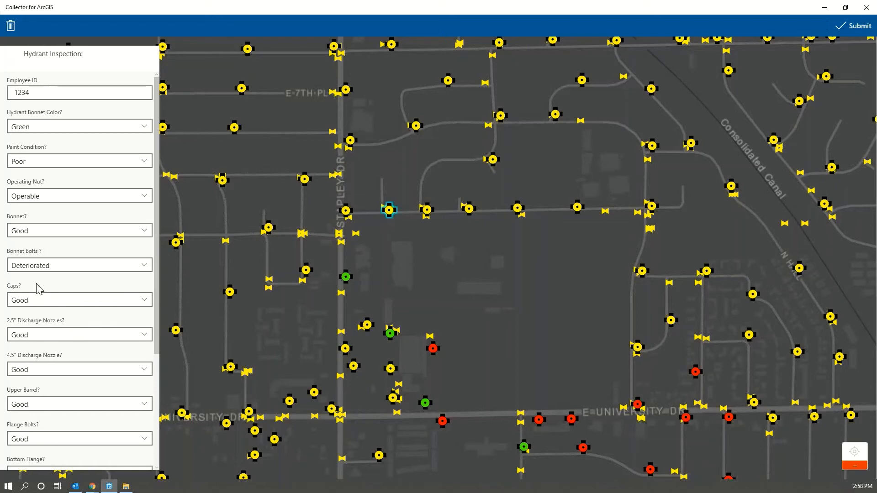
# Enter a pitot reading of 78 and submit the hydrant inspection.
pyautogui.scroll(-4, 58, 320)
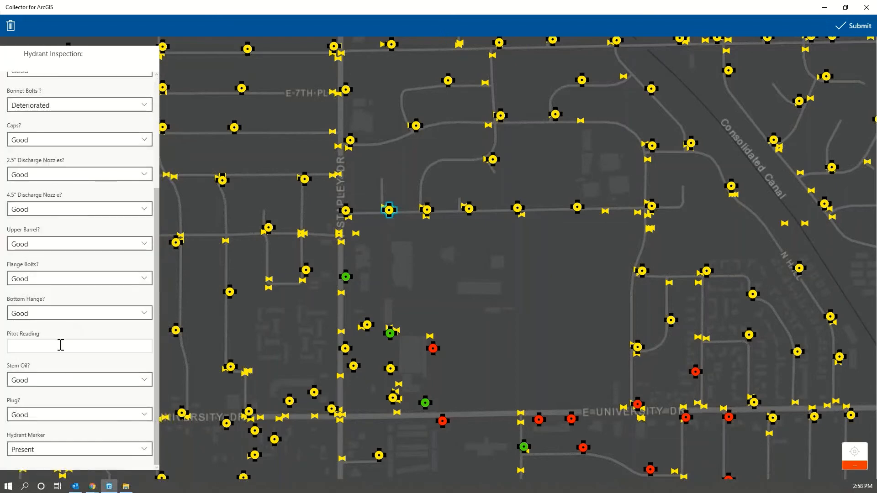
pyautogui.click(60, 345)
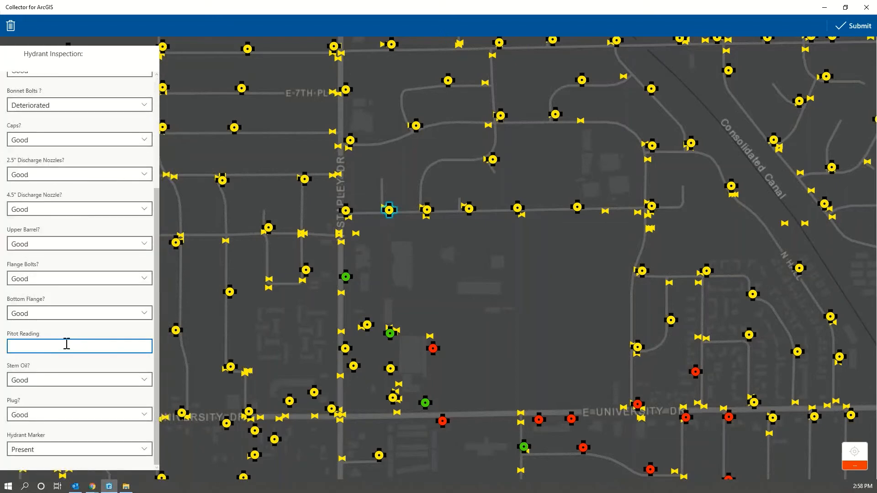
pyautogui.write('78')
pyautogui.scroll(4, 108, 352)
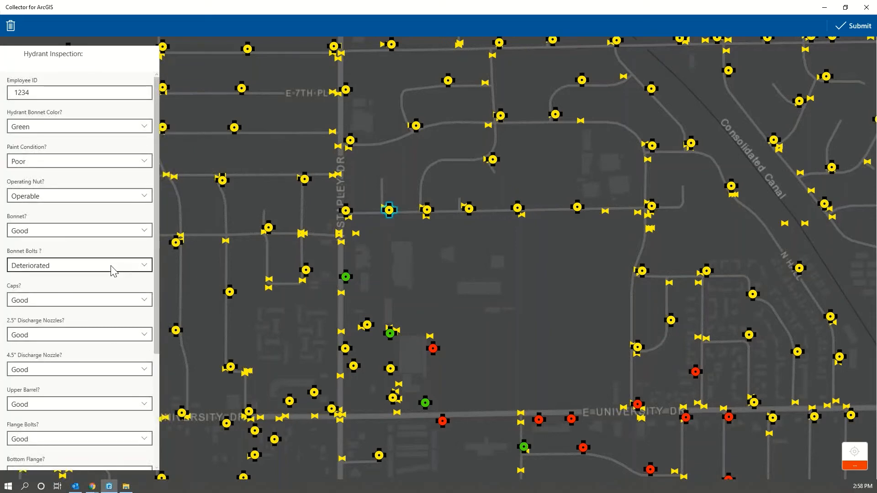
pyautogui.click(848, 29)
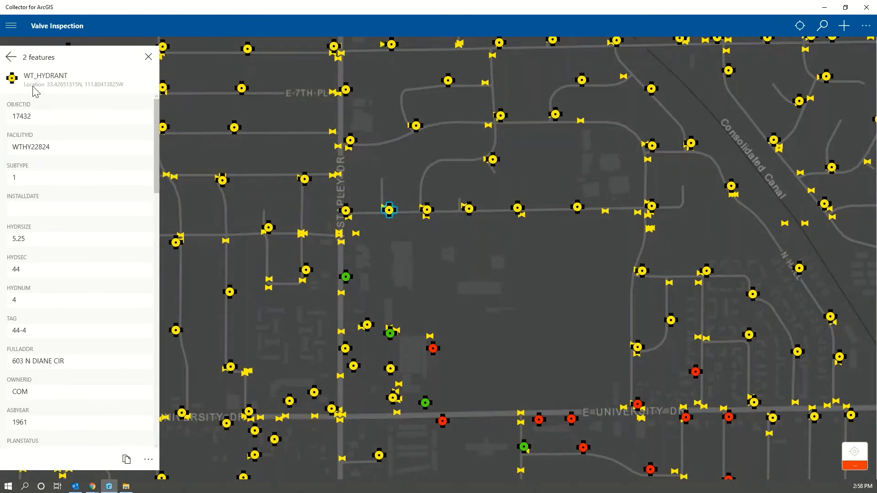
# Review the hydrant's FACILITYID and all fields of its saved Mesa - Hydrant Inspection record, and close the hydrant details.
pyautogui.doubleClick(26, 147)
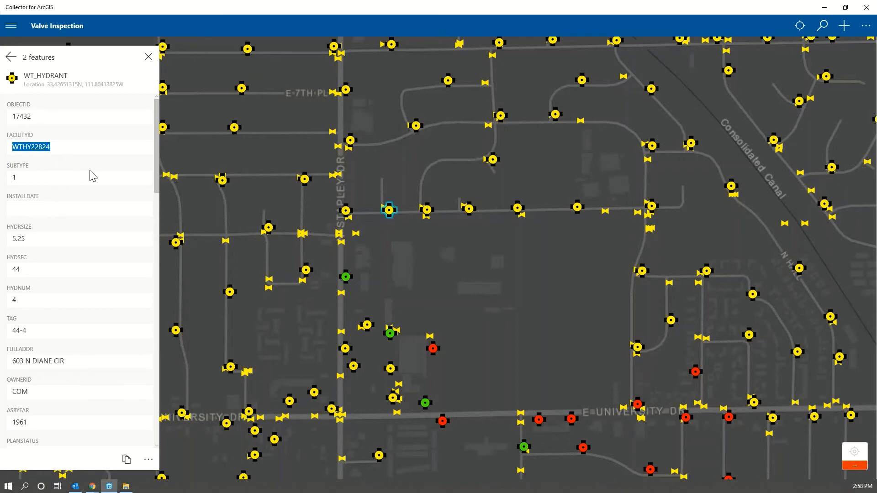
pyautogui.scroll(-10, 102, 224)
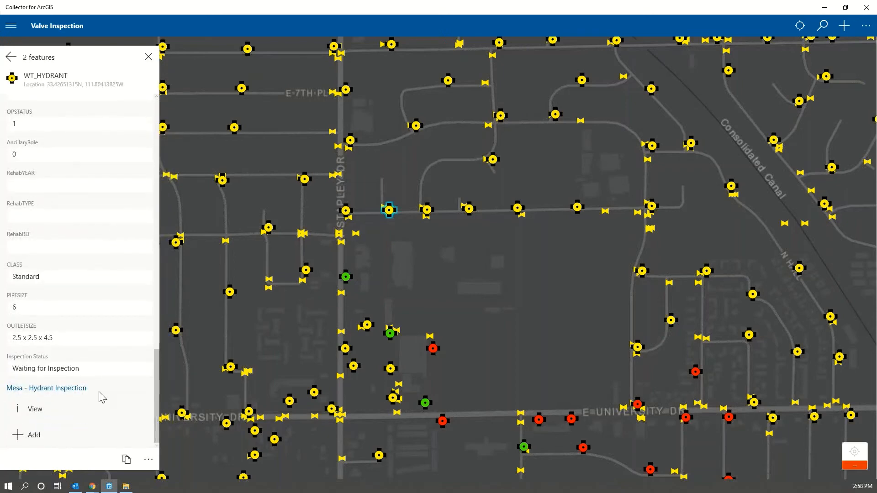
pyautogui.click(30, 413)
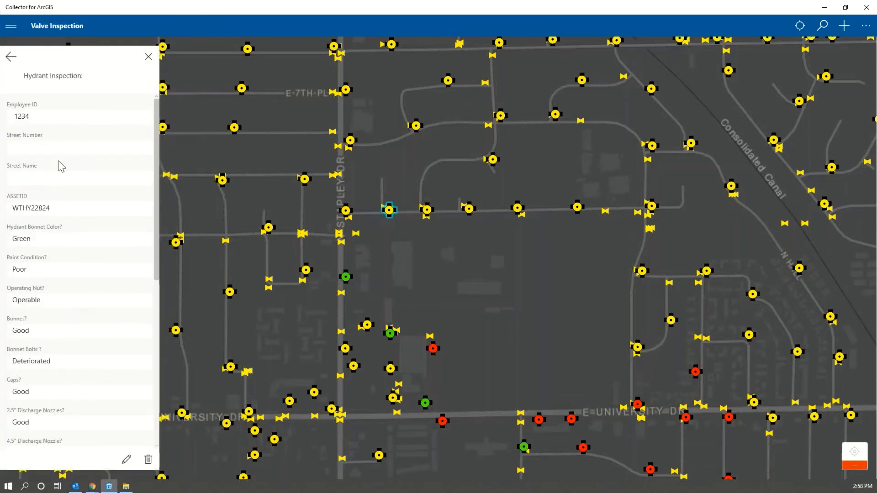
pyautogui.scroll(-4, 55, 327)
pyautogui.scroll(4, 55, 333)
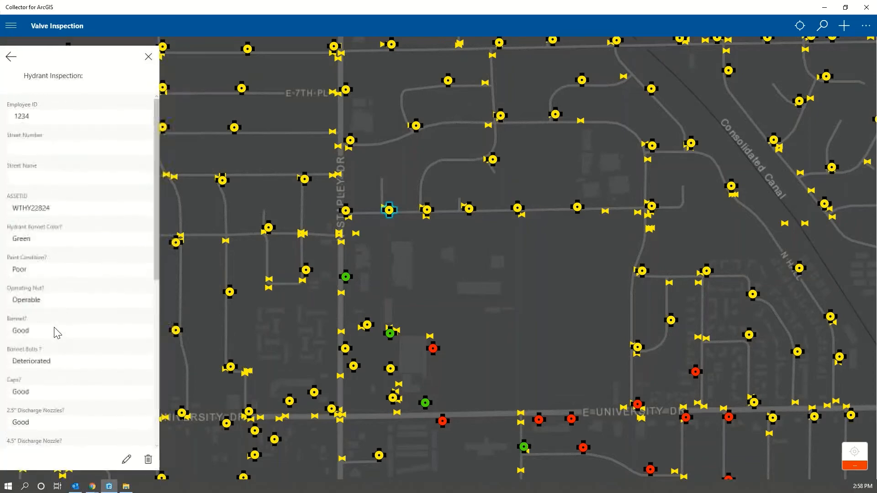
pyautogui.scroll(-5, 55, 330)
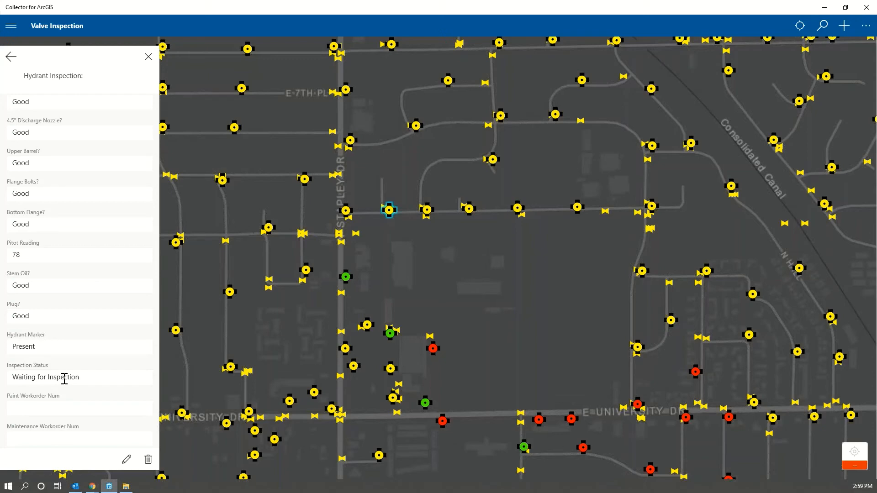
pyautogui.click(11, 56)
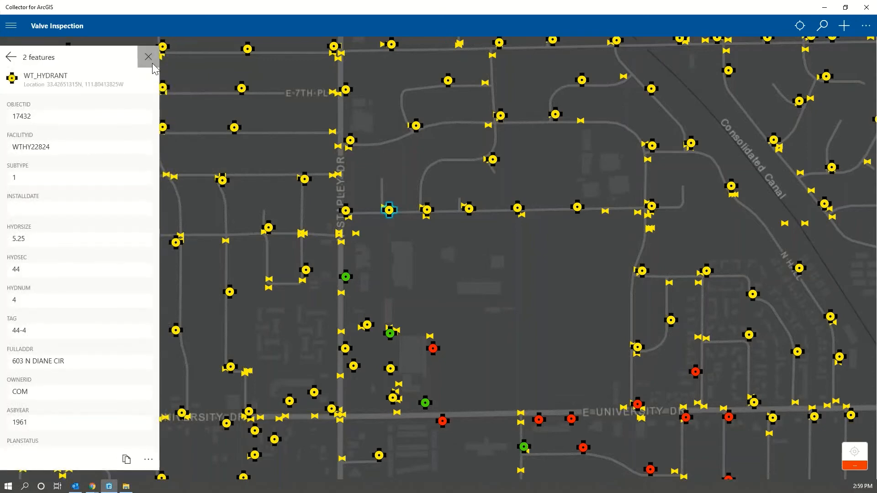
pyautogui.click(147, 57)
pyautogui.scroll(5, 388, 213)
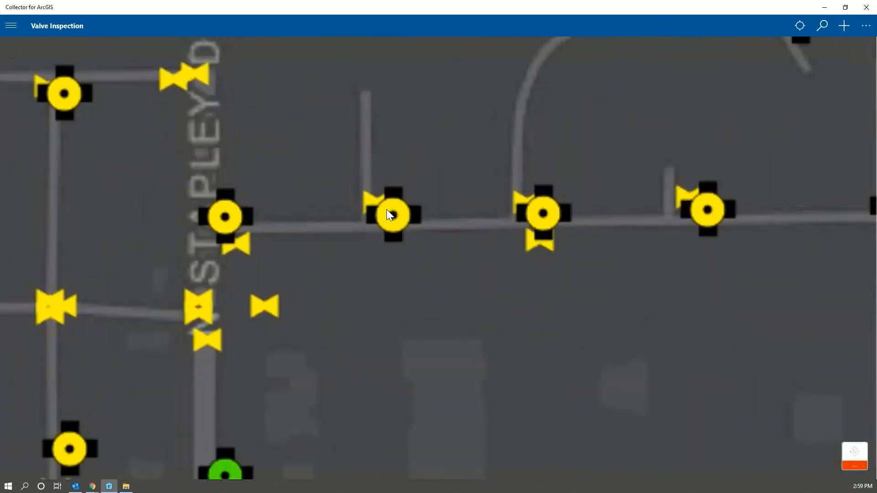
pyautogui.moveTo(352, 182); pyautogui.dragTo(349, 201)
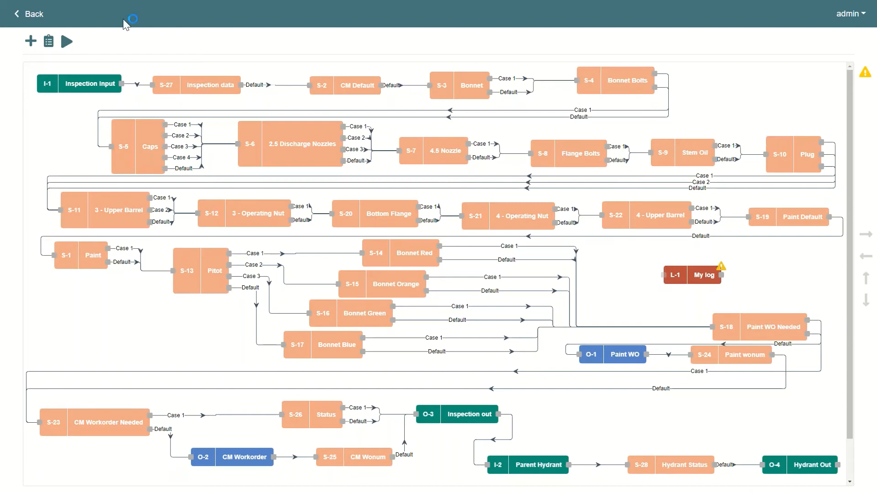
# In the Nash hydrant workflow, run the workflow and examine its output log alongside the lower part of the diagram.
pyautogui.click(64, 42)
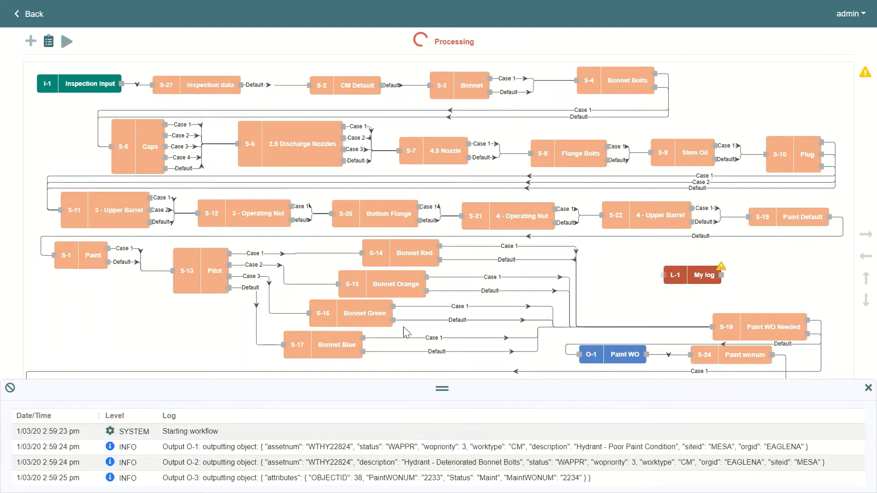
pyautogui.moveTo(442, 388); pyautogui.dragTo(439, 288)
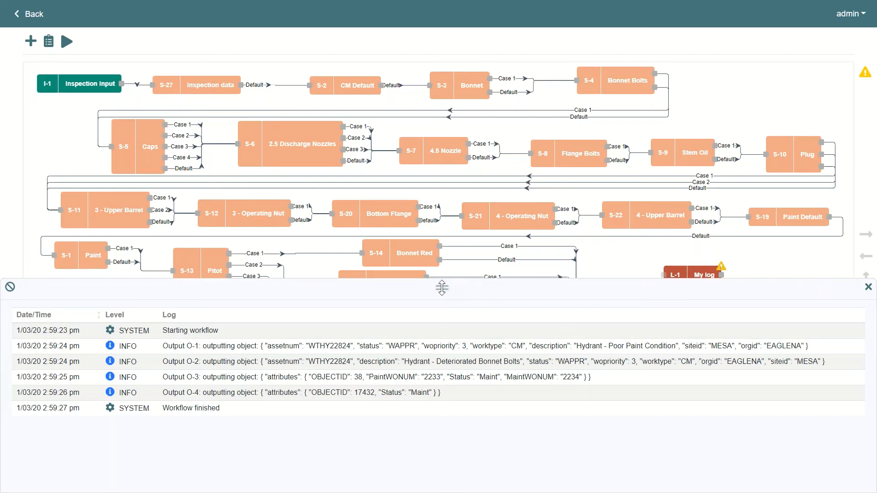
pyautogui.moveTo(442, 288); pyautogui.dragTo(442, 464)
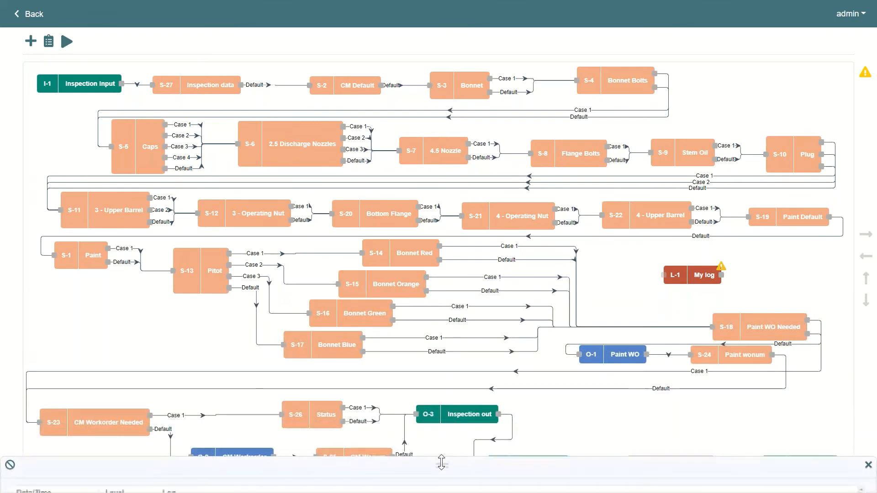
pyautogui.click(866, 302)
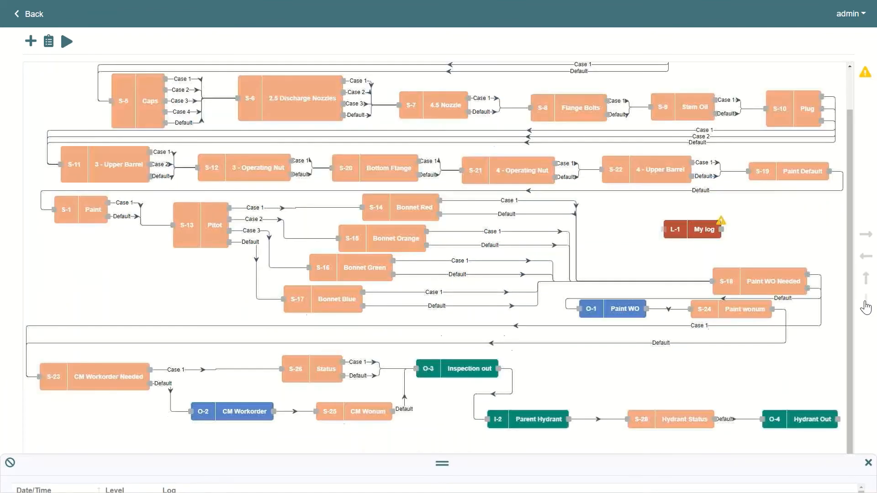
pyautogui.click(865, 303)
pyautogui.moveTo(442, 463); pyautogui.dragTo(442, 290)
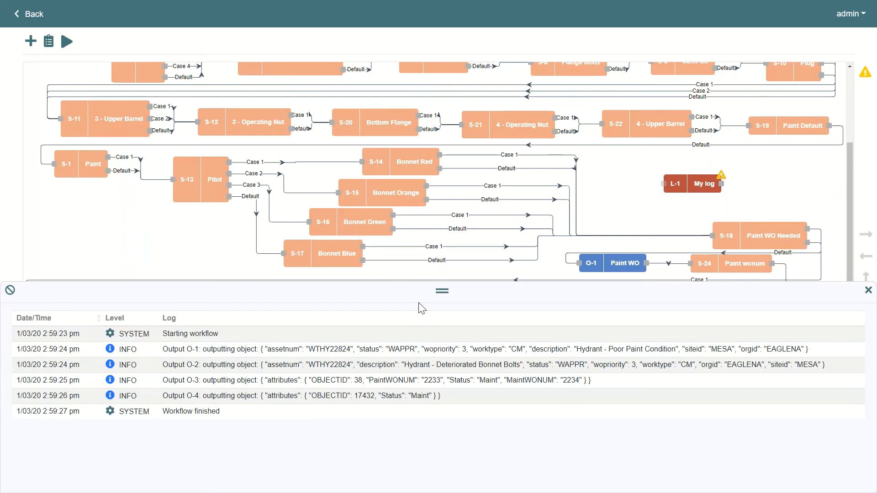
pyautogui.moveTo(442, 291); pyautogui.dragTo(452, 385)
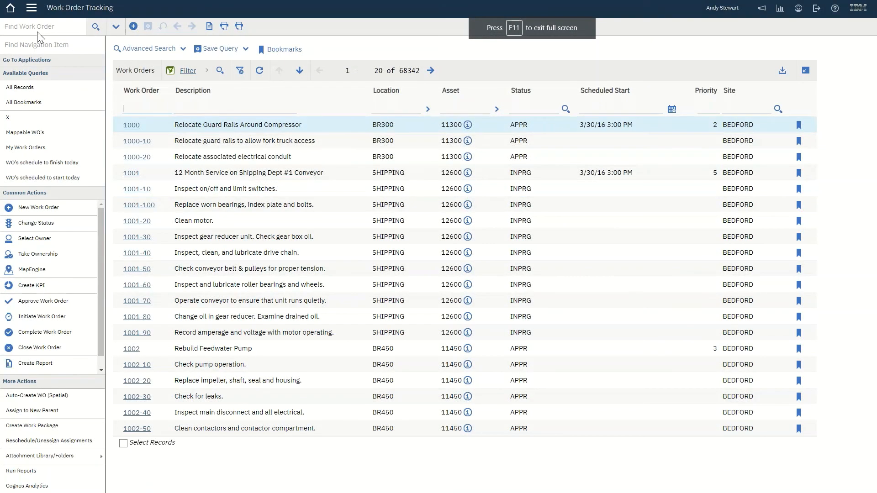
# In Maximo Work Order Tracking, find and open work order 2233.
pyautogui.click(38, 32)
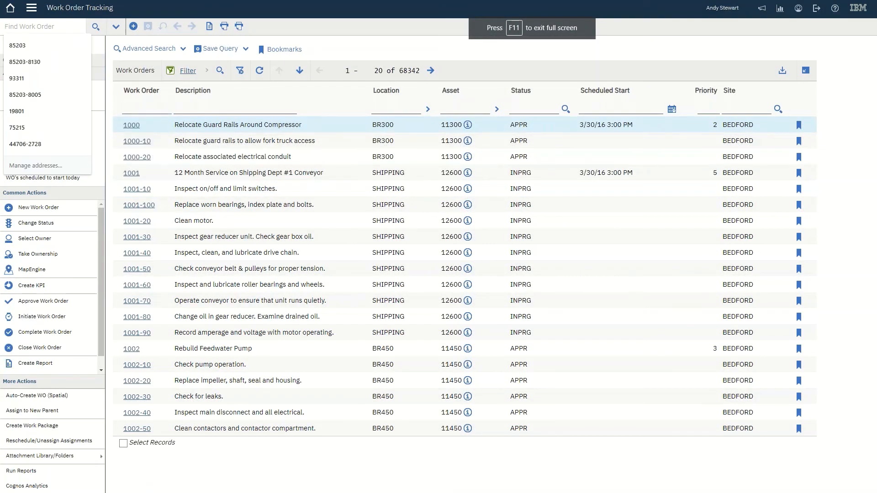
pyautogui.write('2233')
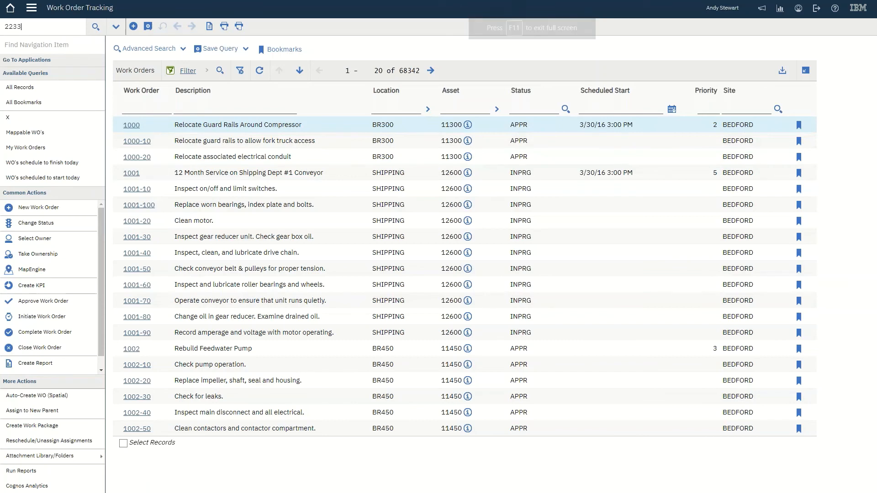
pyautogui.press('Return')
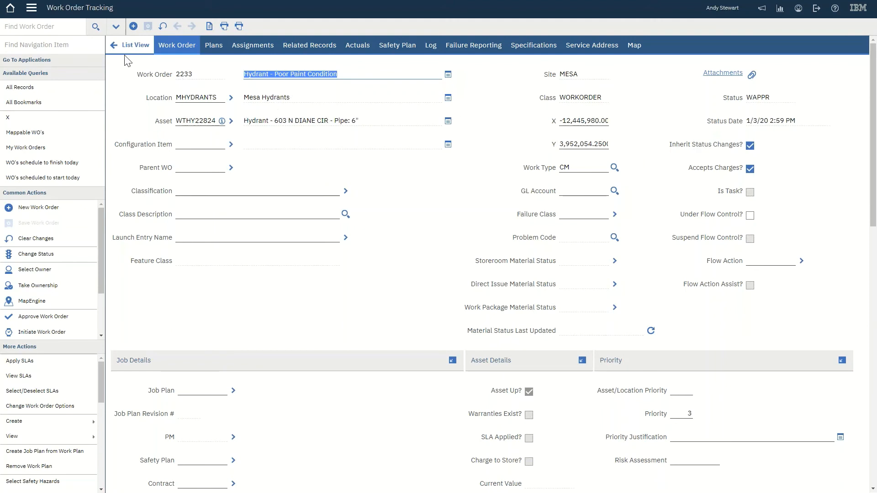
# Find and open work order 2234 in Work Order Tracking.
pyautogui.click(38, 27)
pyautogui.write('22')
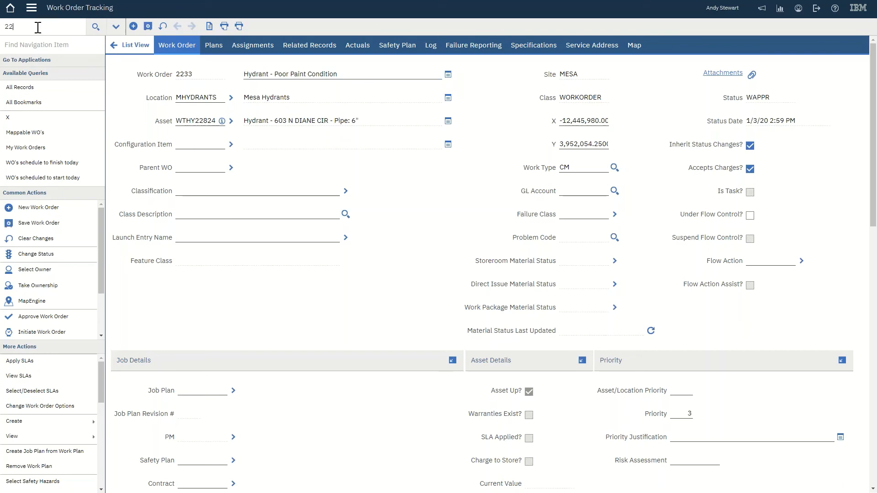
pyautogui.write('34')
pyautogui.press('Return')
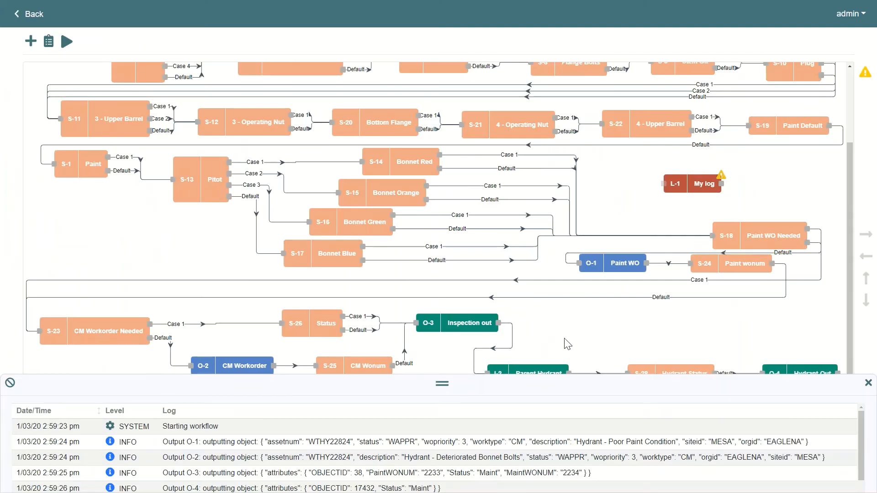
# Return to the Nash workflow, run it again, and close its log.
pyautogui.moveTo(441, 389); pyautogui.dragTo(441, 422)
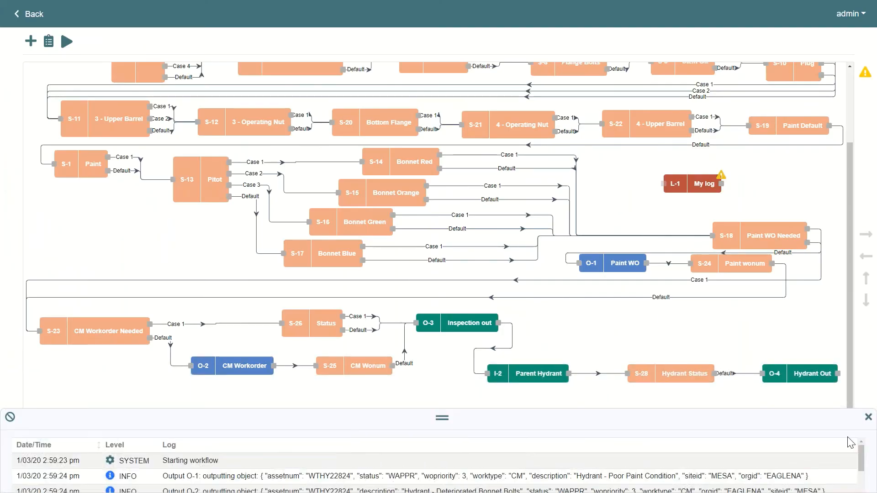
pyautogui.click(868, 419)
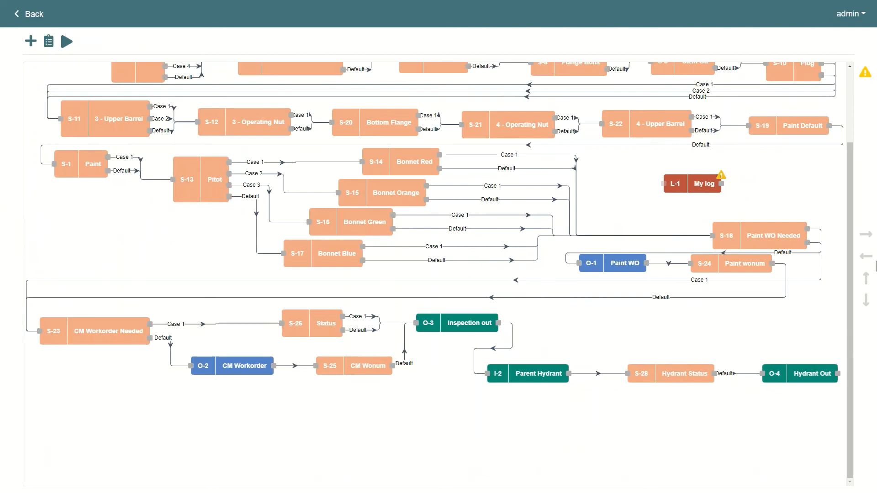
pyautogui.click(866, 278)
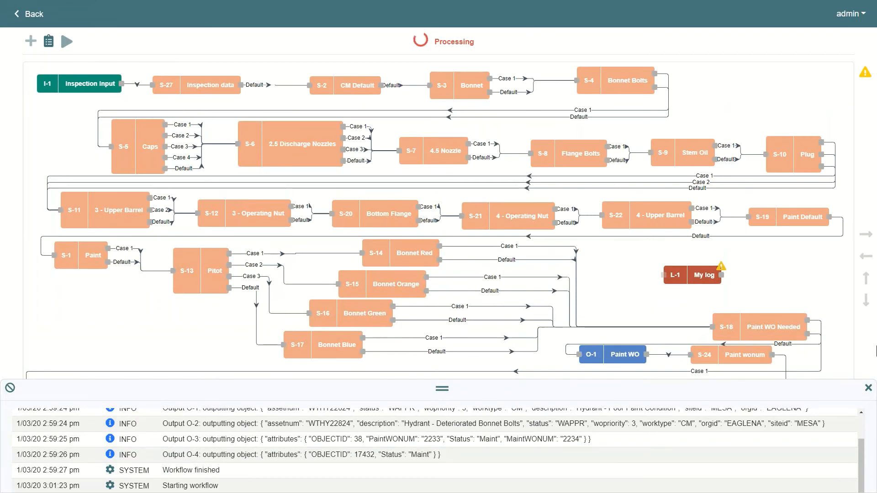
pyautogui.click(866, 302)
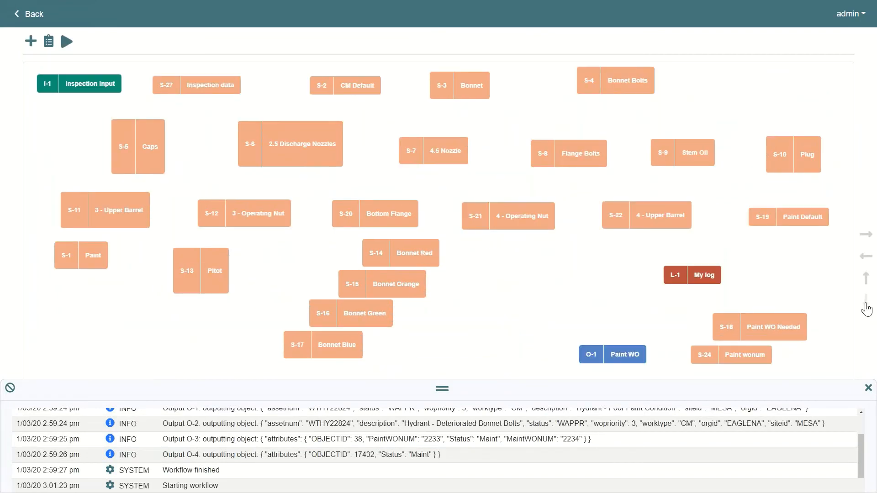
pyautogui.click(866, 303)
pyautogui.click(867, 388)
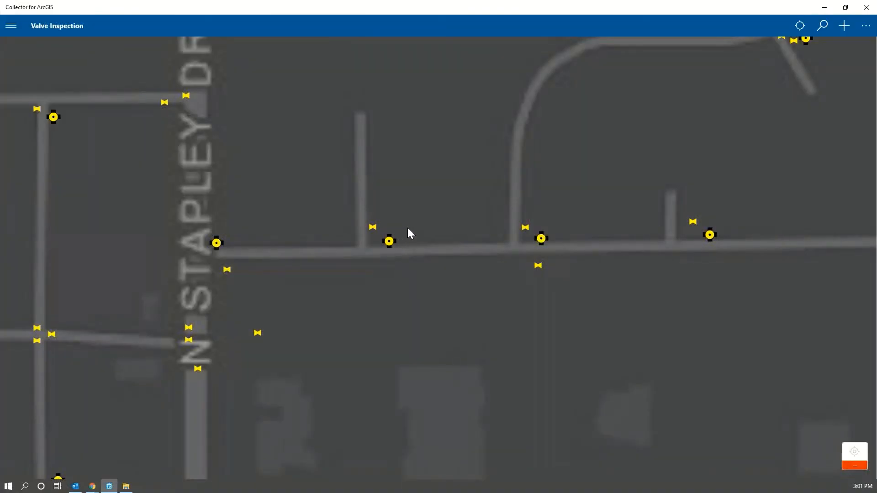
# In Collector for ArcGIS, refresh the map and open the details of the second hydrant just east of N Stapley Dr.
pyautogui.moveTo(408, 227); pyautogui.dragTo(428, 227)
pyautogui.scroll(-2, 428, 227)
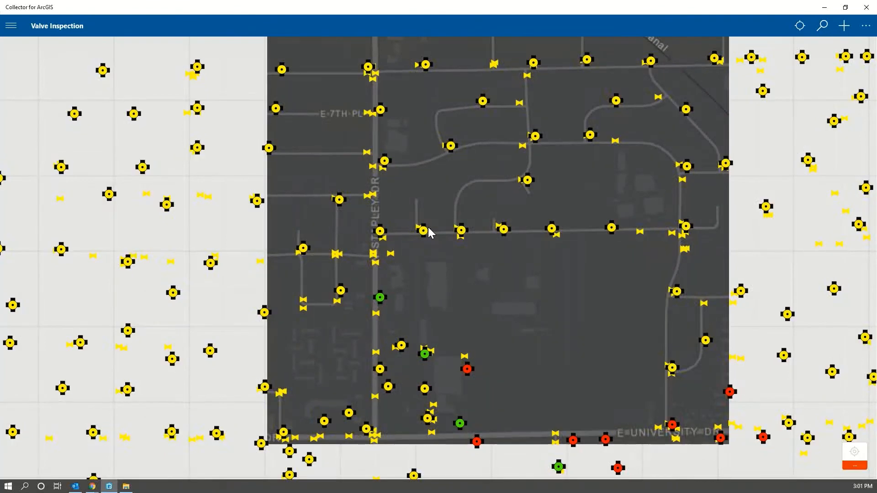
pyautogui.scroll(2, 429, 227)
pyautogui.click(413, 243)
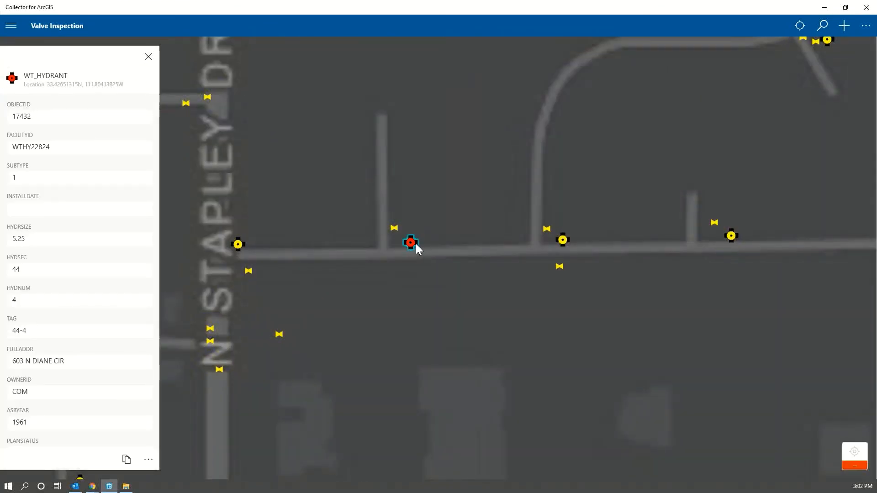
# Check the hydrant's inspection status and its inspection record's paint and maintenance workorder numbers, and switch back to the Nash workflow.
pyautogui.scroll(-10, 54, 220)
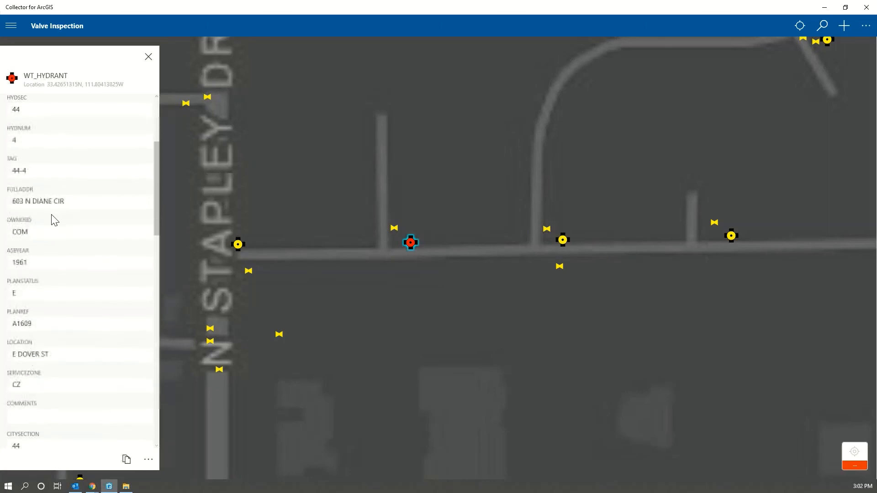
pyautogui.scroll(-12, 69, 220)
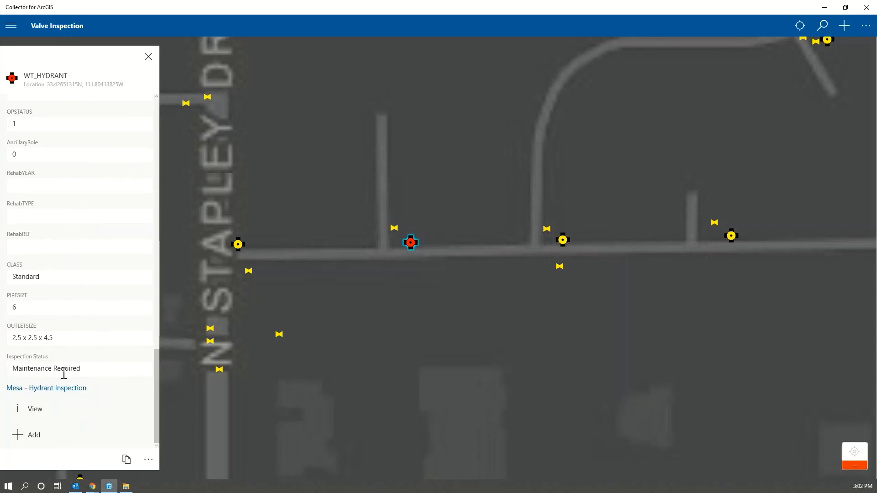
pyautogui.click(39, 413)
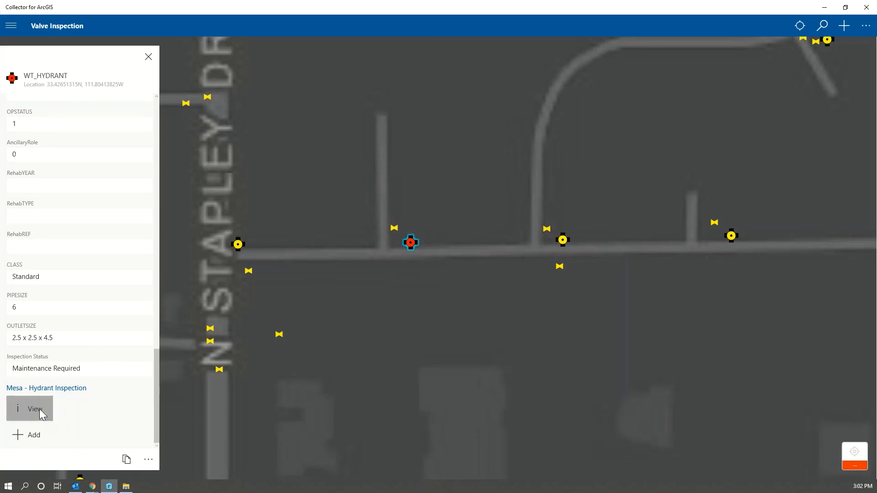
pyautogui.scroll(-10, 87, 324)
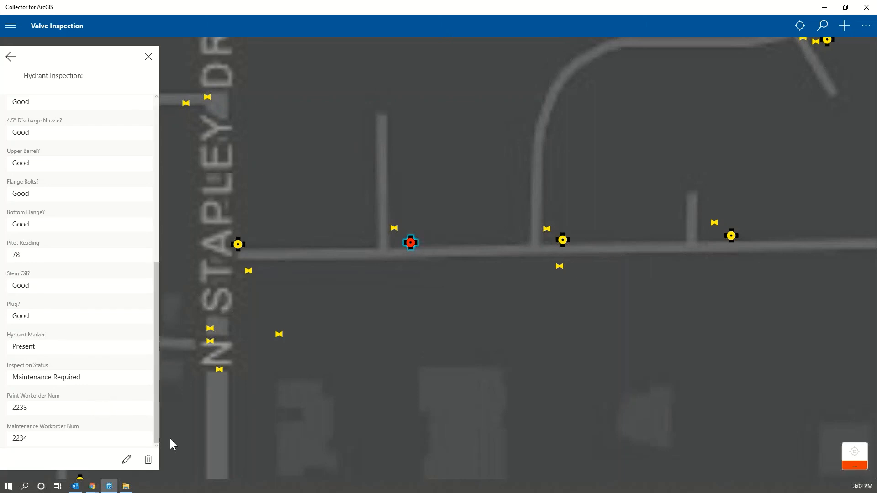
pyautogui.hotkey('alt', 'Tab')
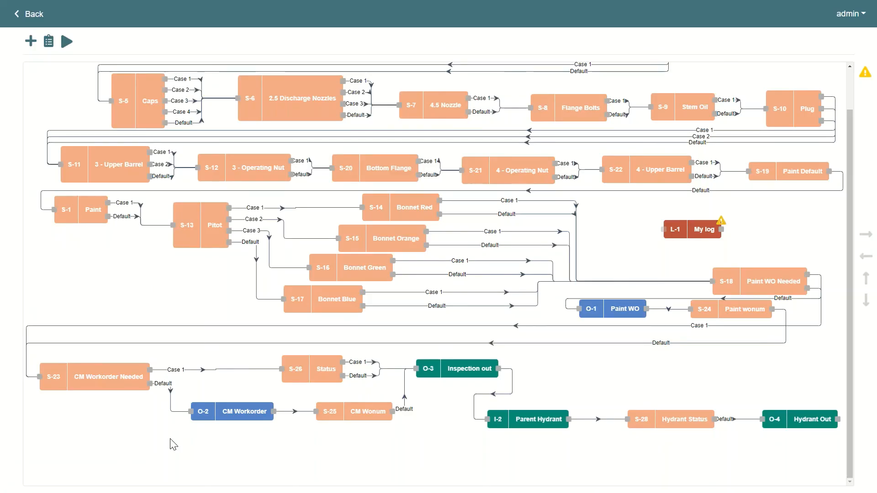